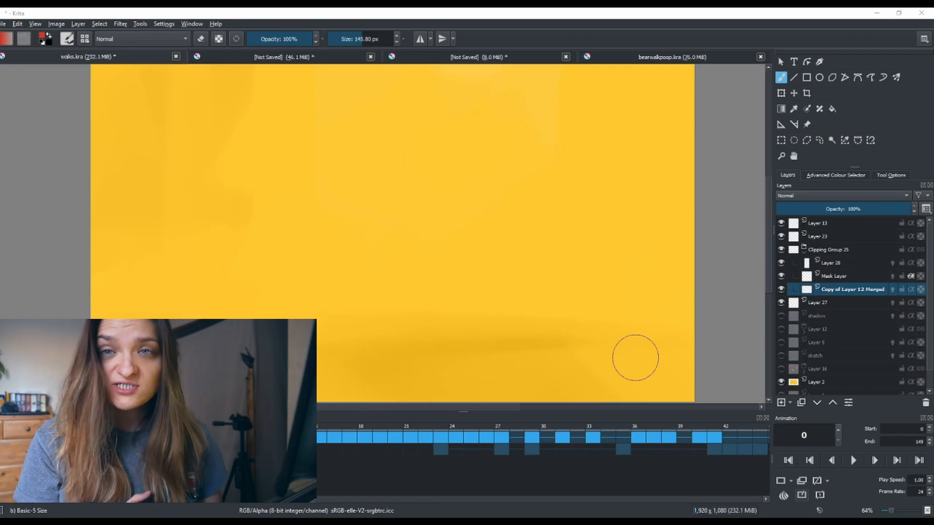
- Play the walks.kra animation, stop it, and inspect the inked character's pose at frame 26
key(space)
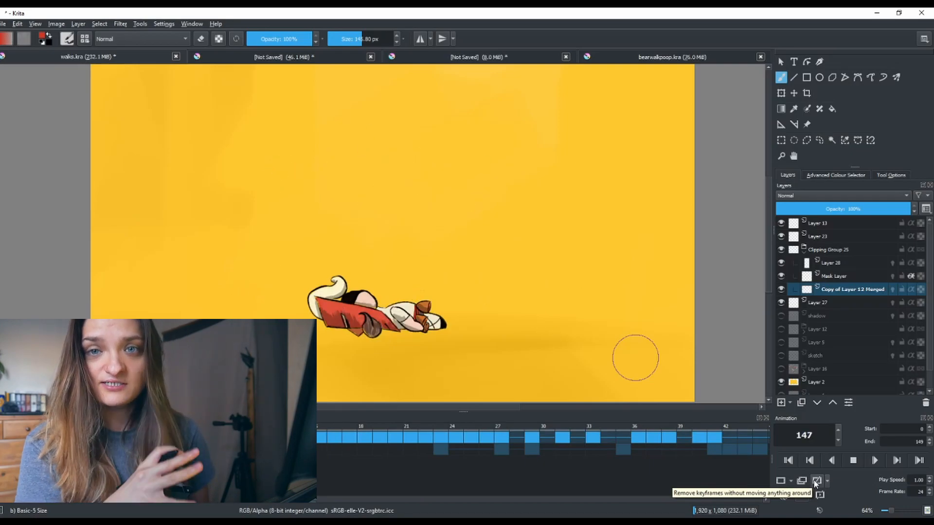
click(852, 461)
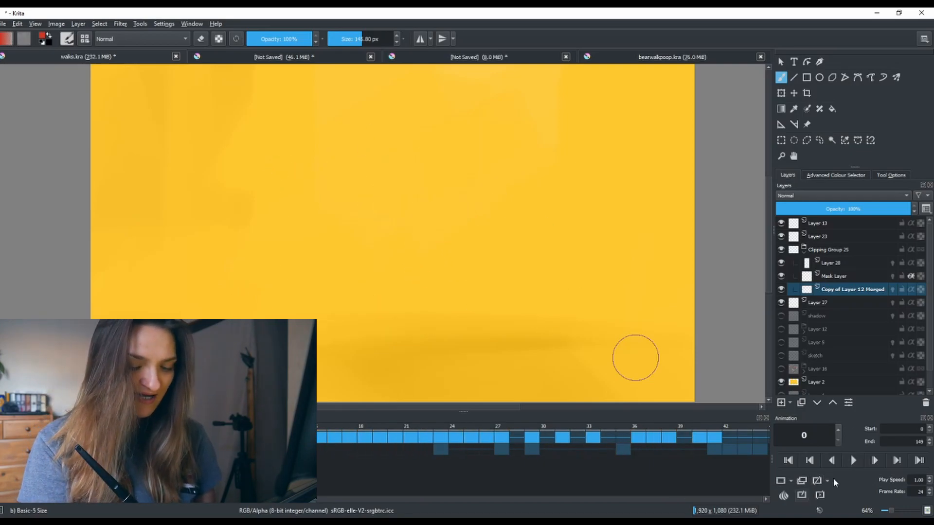
click(485, 450)
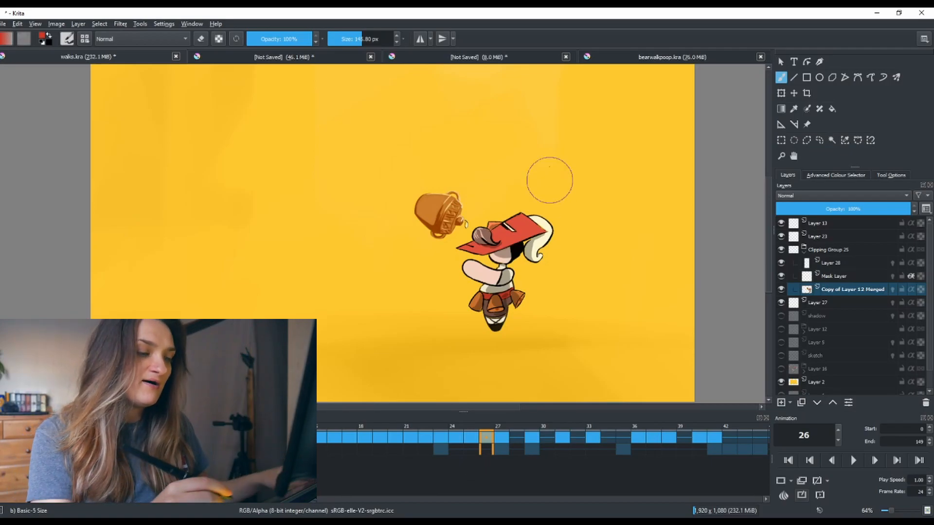
- Switch to the unsaved document with the row of walk-pose sketches and look up the Animation workspace among the available workspaces
click(310, 57)
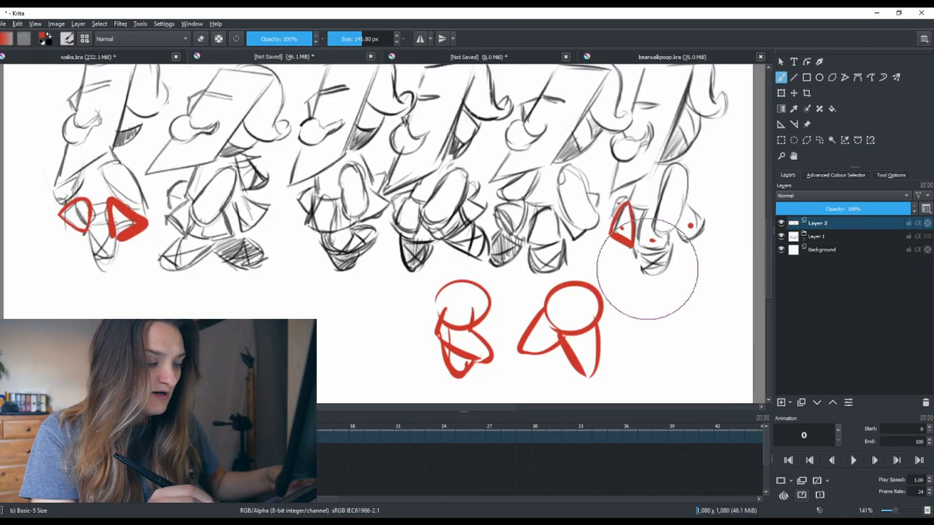
scroll(637, 241, down, 4)
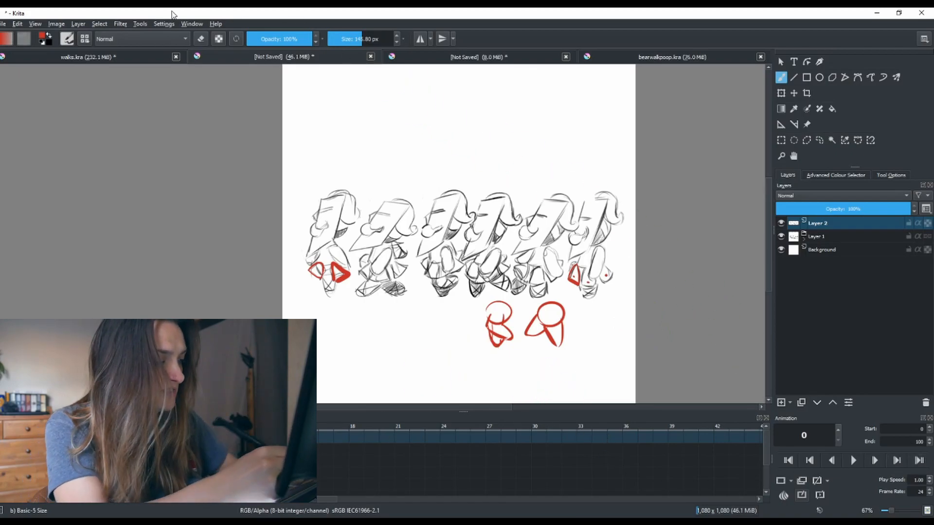
click(191, 24)
mouse_move(241, 57)
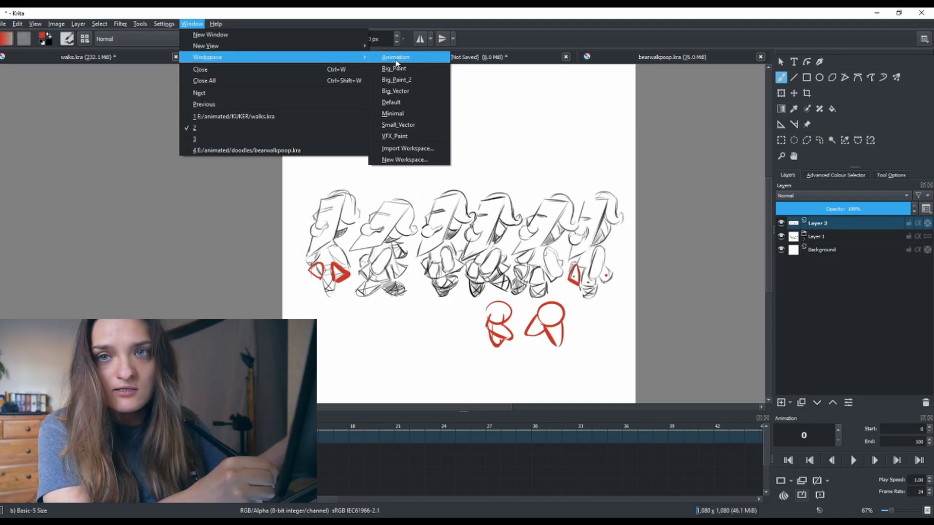
mouse_move(365, 48)
click(660, 20)
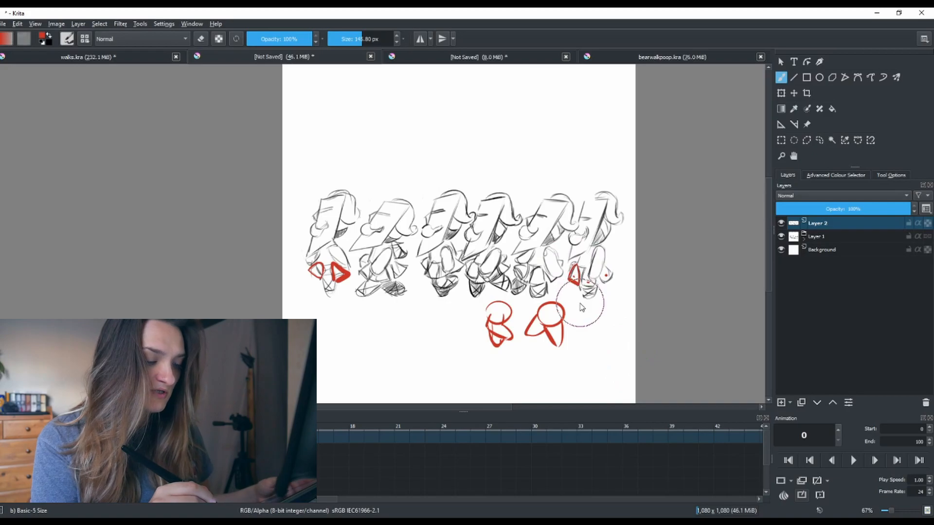
- Retrace and hatch the two red circle-and-cone diagrams below the walk poses, and mark the last pose's skirt pieces in red
scroll(583, 297, up, 2)
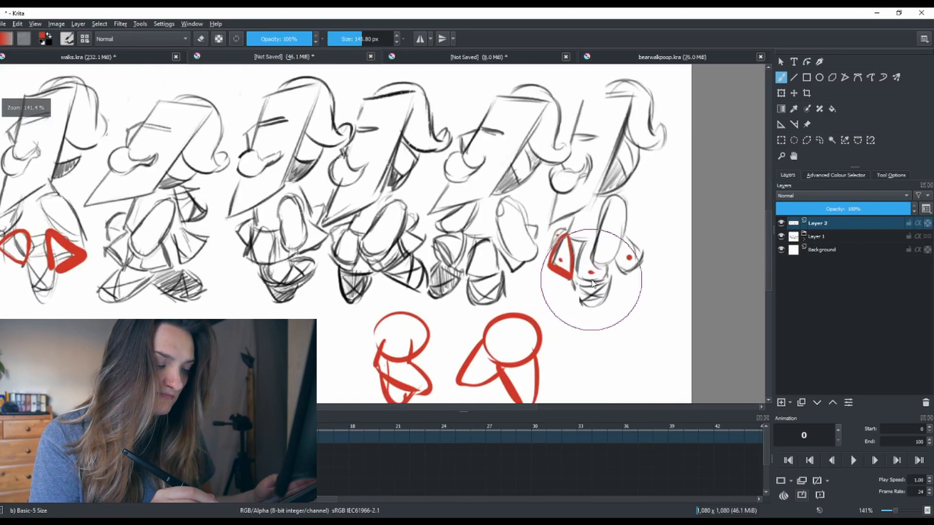
scroll(589, 280, down, 2)
scroll(579, 274, up, 2)
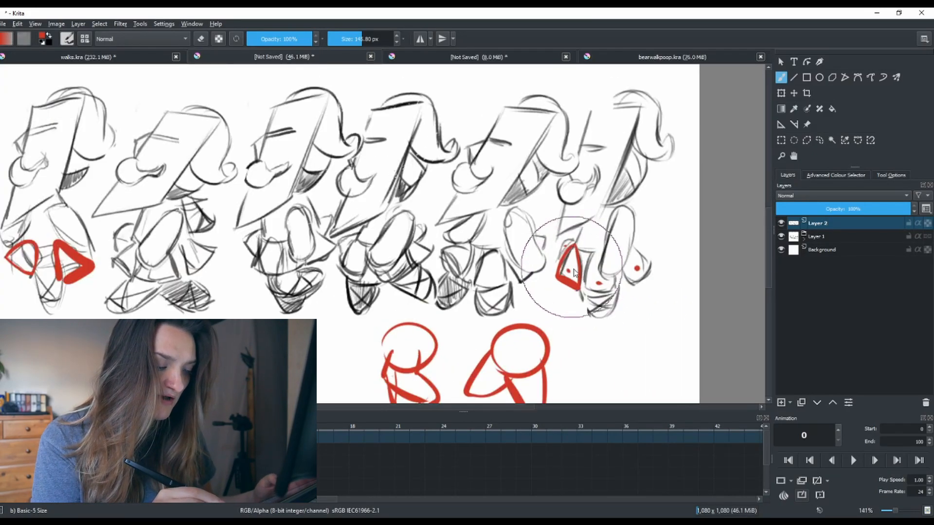
scroll(595, 294, down, 1)
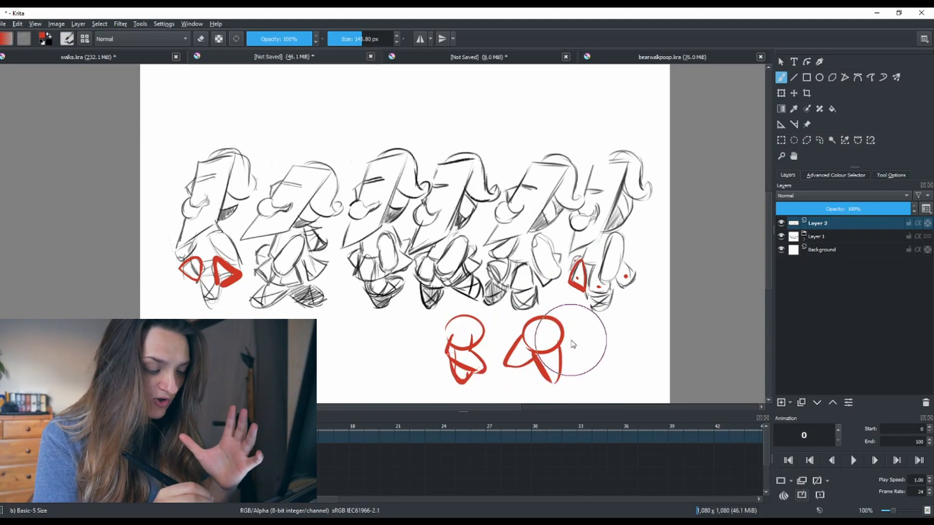
mouse_move(540, 322)
mouse_down()
mouse_move(558, 347)
mouse_move(563, 337)
mouse_up()
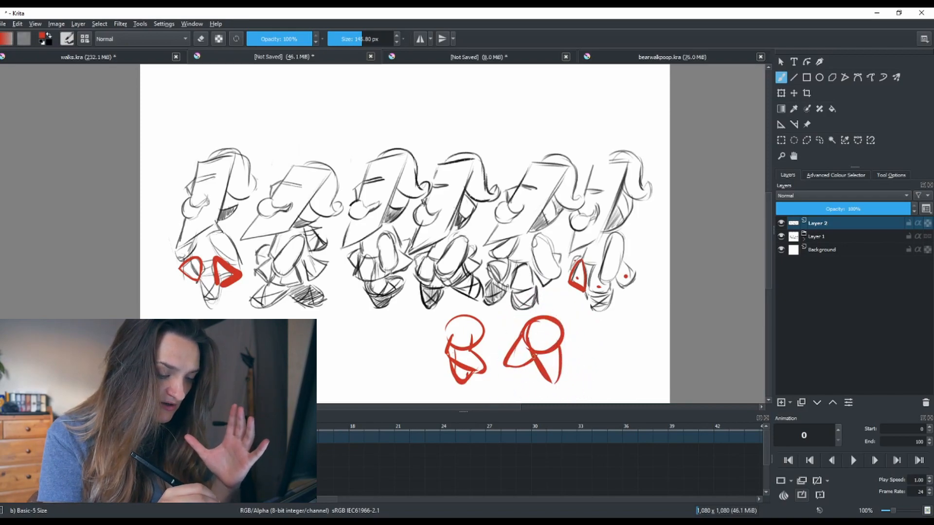
drag(510, 363, 525, 341)
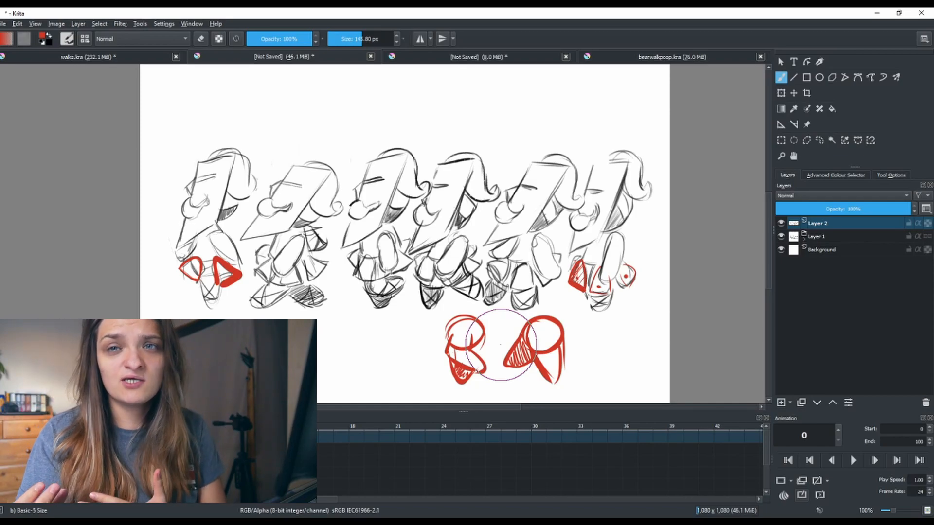
- Trace the last pose's slanted mask, curled hair and brow lines in red on Layer 2
mouse_move(622, 154)
mouse_down()
mouse_move(601, 250)
mouse_move(625, 155)
mouse_up()
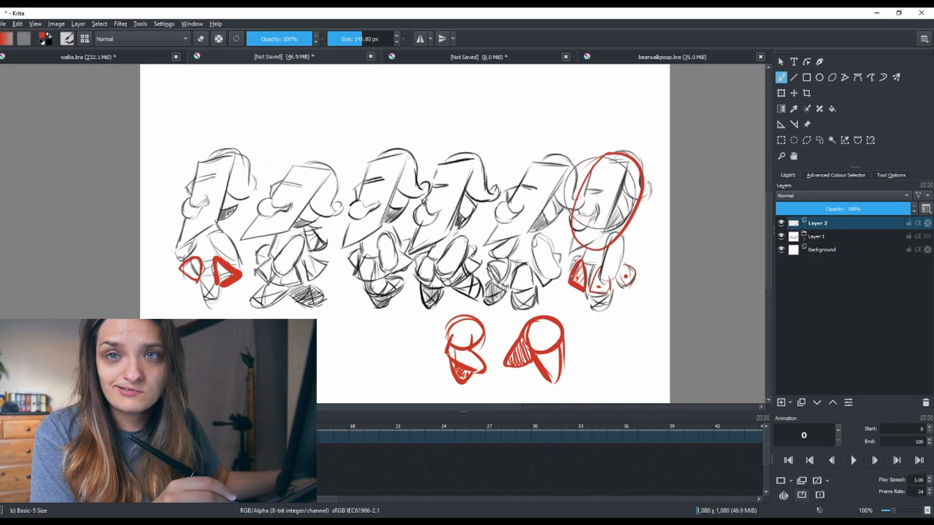
key(ctrl+z)
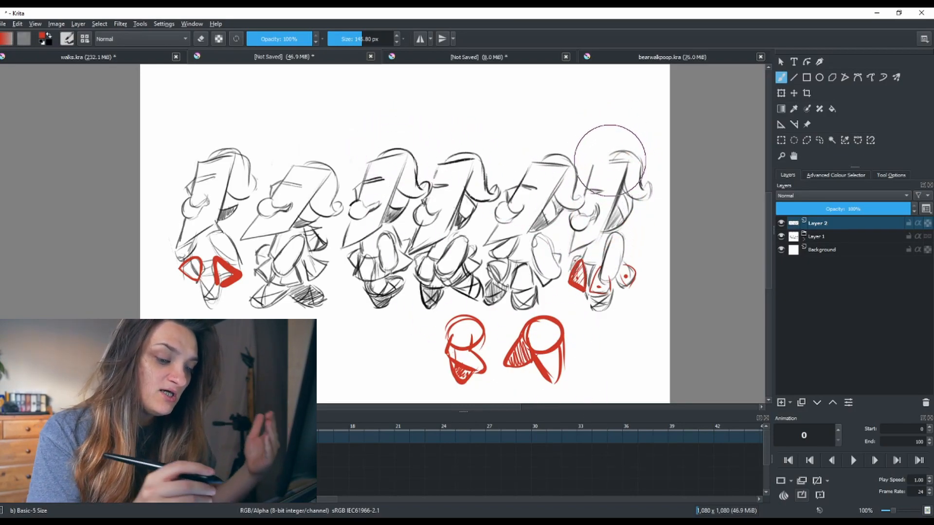
mouse_move(627, 165)
mouse_down()
mouse_move(587, 167)
mouse_move(588, 194)
mouse_move(612, 207)
mouse_move(572, 257)
mouse_up()
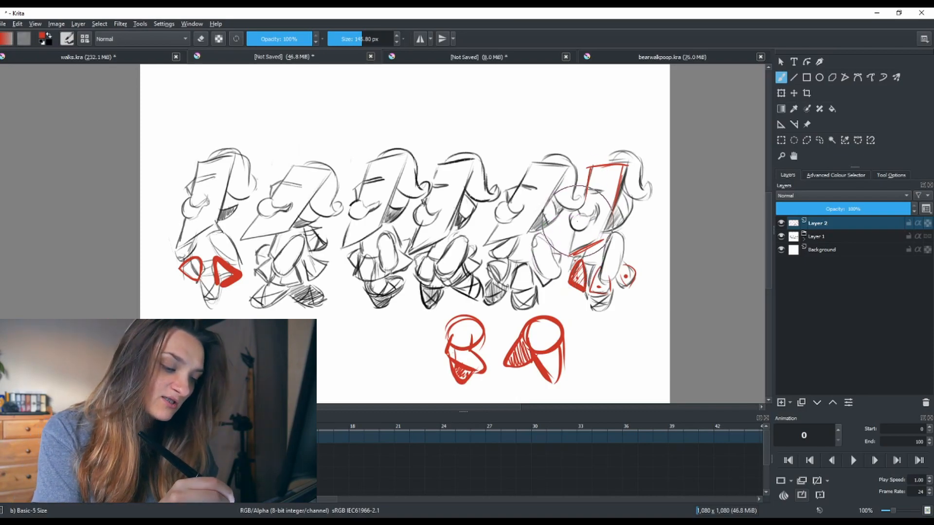
mouse_move(587, 168)
mouse_down()
mouse_move(573, 250)
mouse_move(603, 224)
mouse_up()
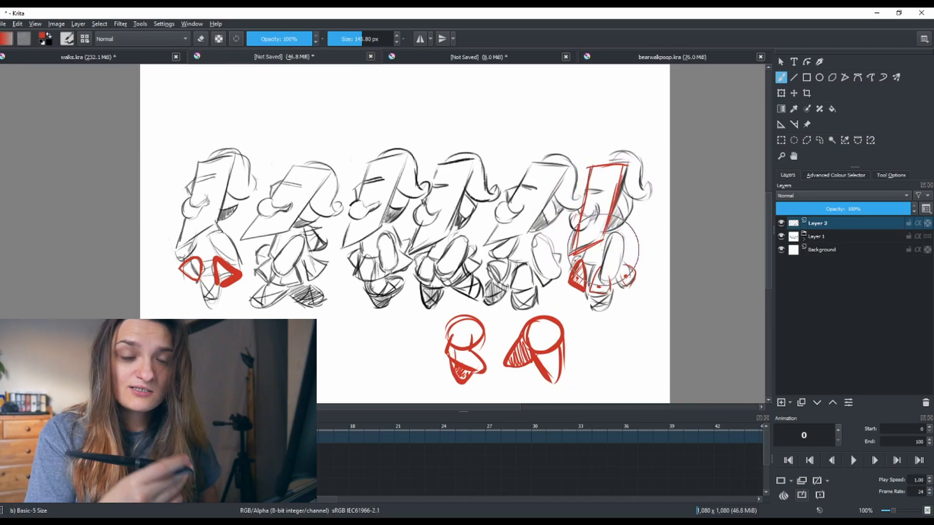
mouse_move(609, 163)
mouse_down()
mouse_move(645, 181)
mouse_move(649, 200)
mouse_up()
drag(584, 195, 603, 194)
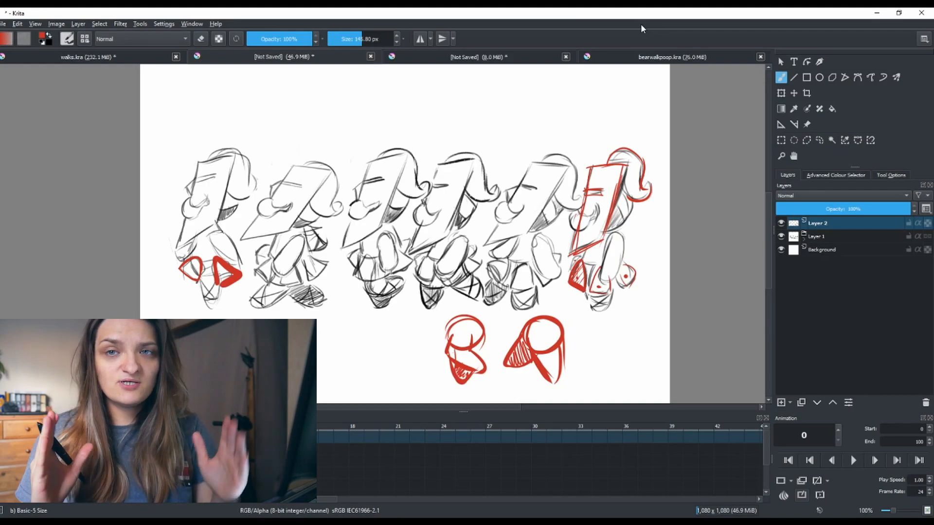
- Switch to bearwalkpoop.kra, play the bear walk animation and stop it
click(659, 57)
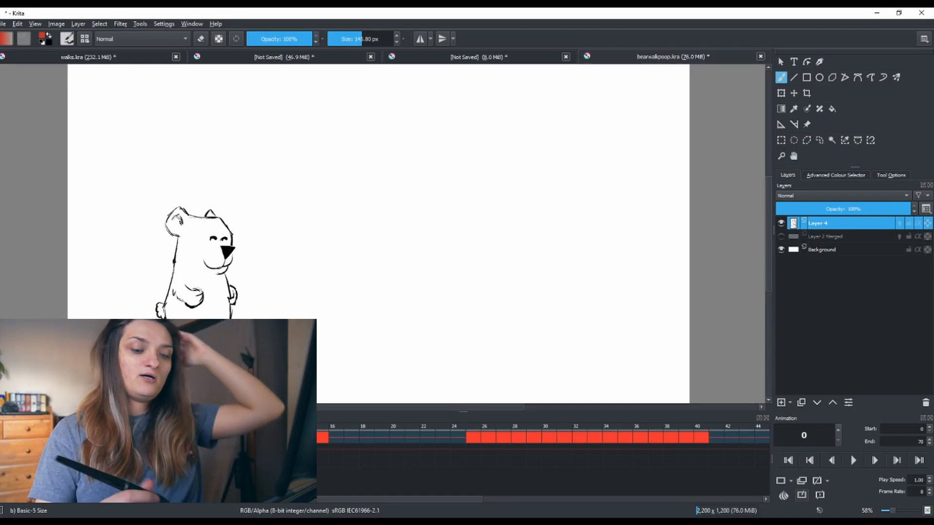
click(853, 463)
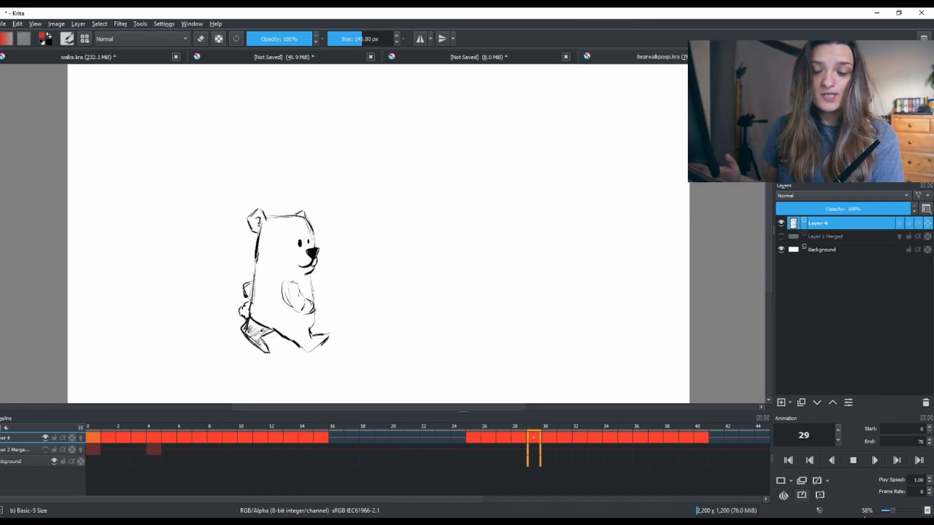
click(853, 460)
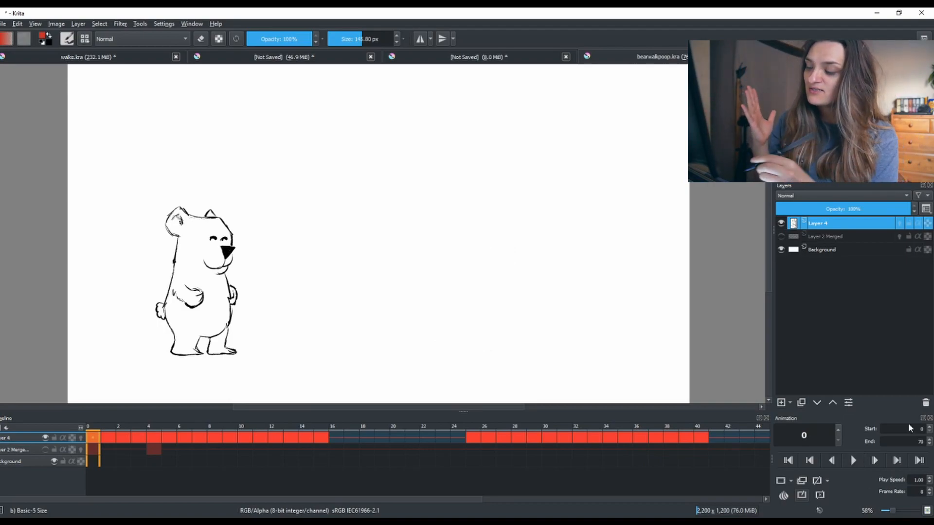
- Step through frames 1 to 6 of the bear walk one by one to examine each pose
click(109, 437)
click(124, 438)
click(140, 438)
click(154, 438)
click(168, 439)
click(180, 440)
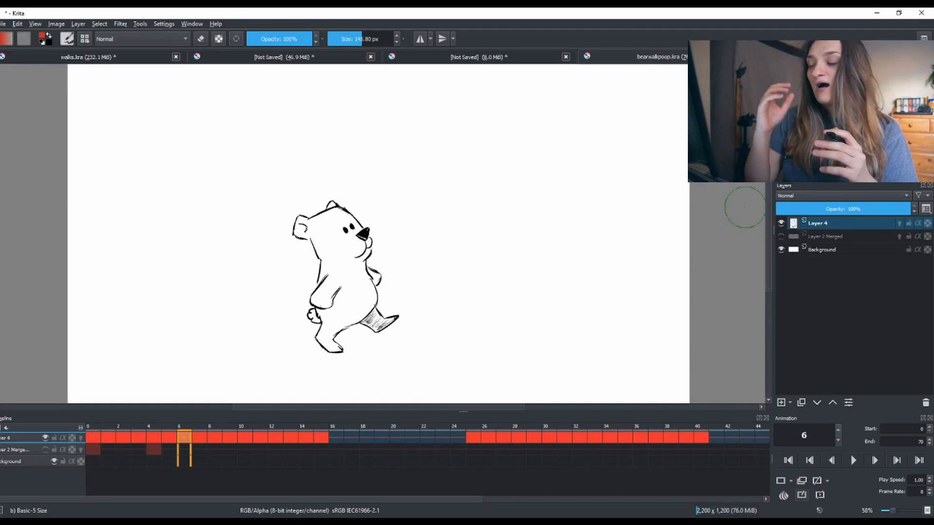
- Show the Layer 2 Merged key poses, view them without the inked Layer 4, and show Layer 4 again at frame 0
click(781, 236)
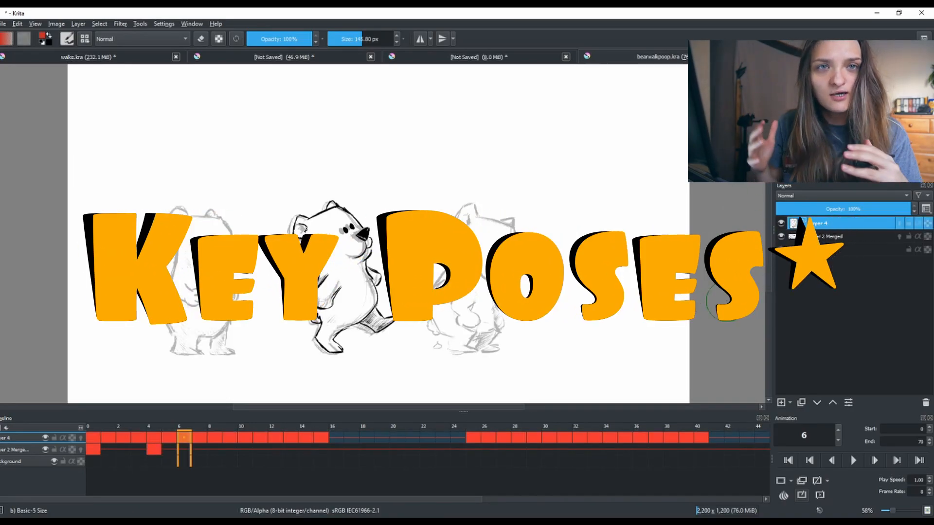
click(781, 223)
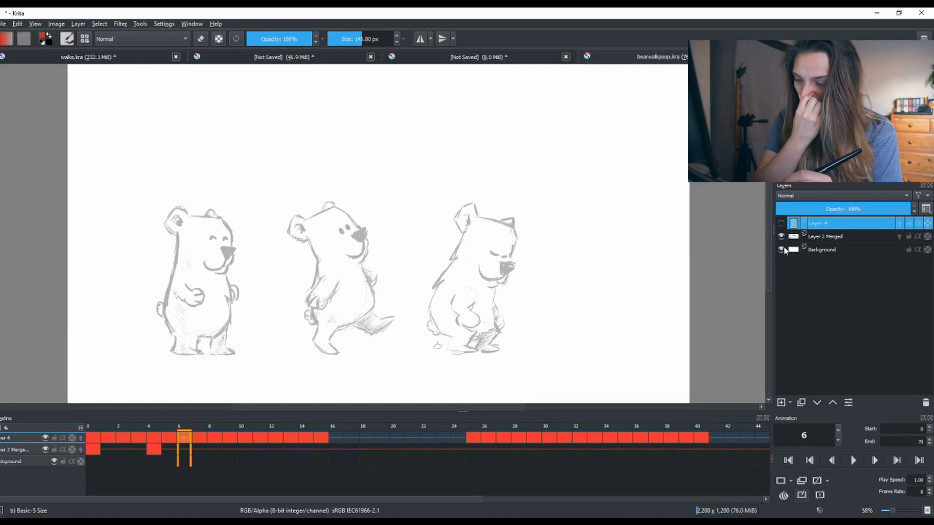
click(838, 237)
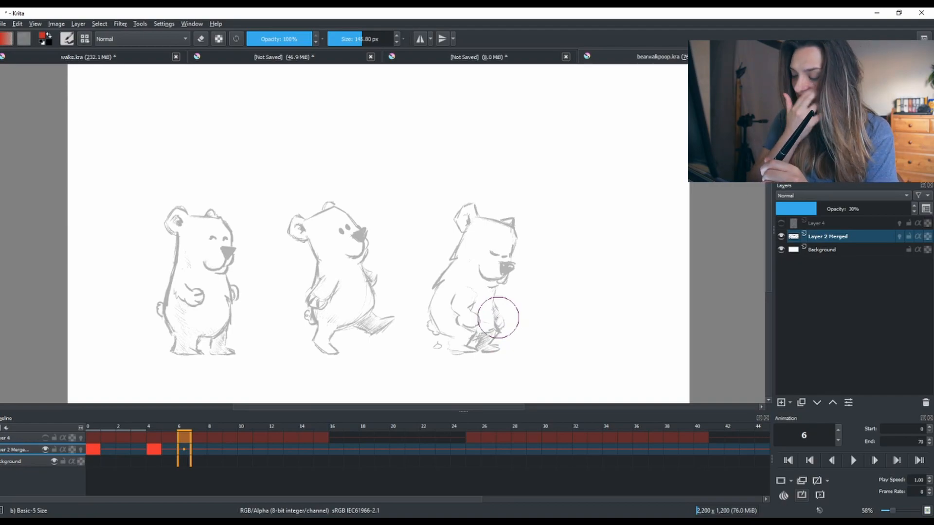
click(93, 448)
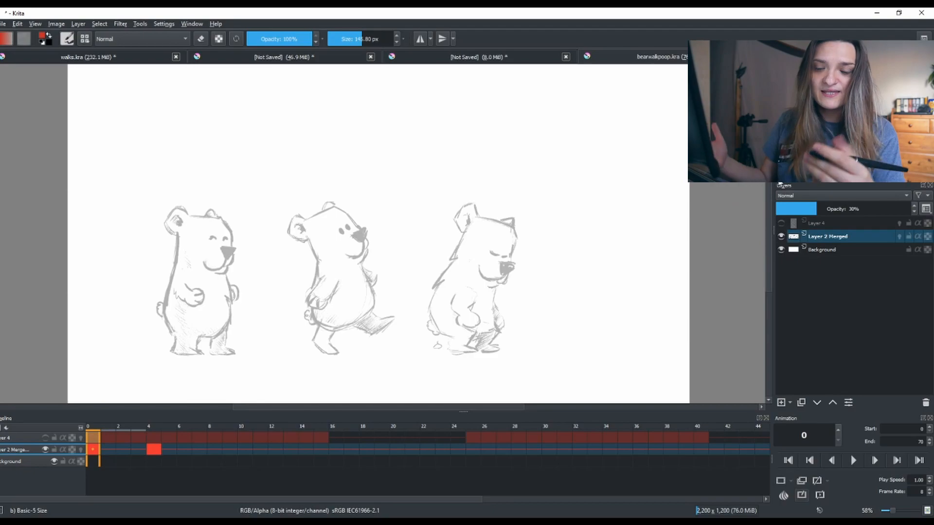
click(781, 222)
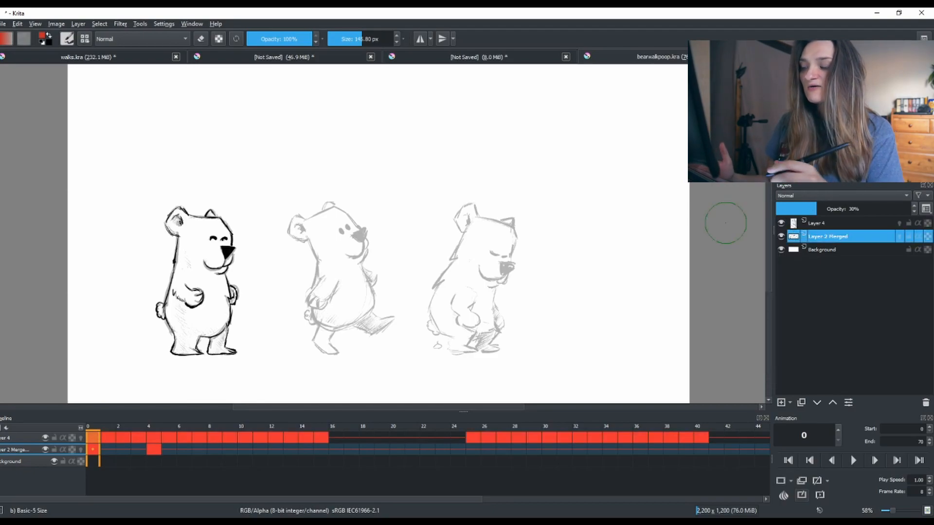
- Add a paint layer below Layer 2 Merged and draw a wavy red path through the heads of the three key poses
key(Insert)
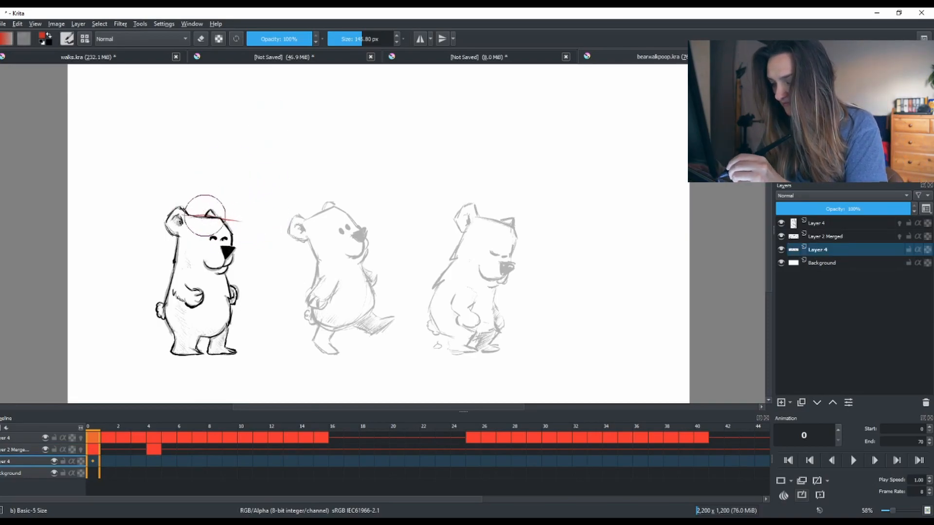
key(ctrl+z)
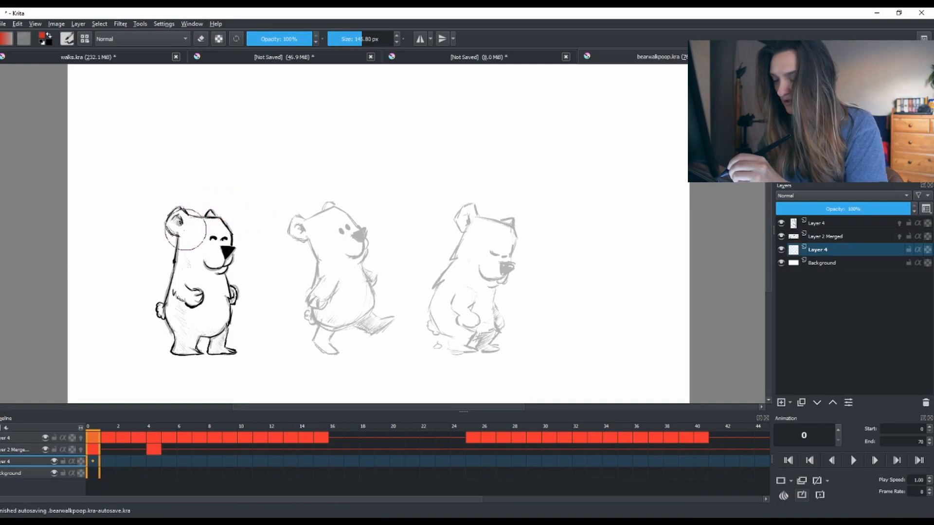
click(195, 236)
mouse_move(195, 235)
mouse_down()
mouse_move(293, 273)
mouse_move(277, 275)
mouse_move(327, 258)
mouse_move(272, 266)
mouse_move(309, 266)
mouse_move(348, 243)
mouse_move(406, 231)
mouse_move(479, 258)
mouse_up()
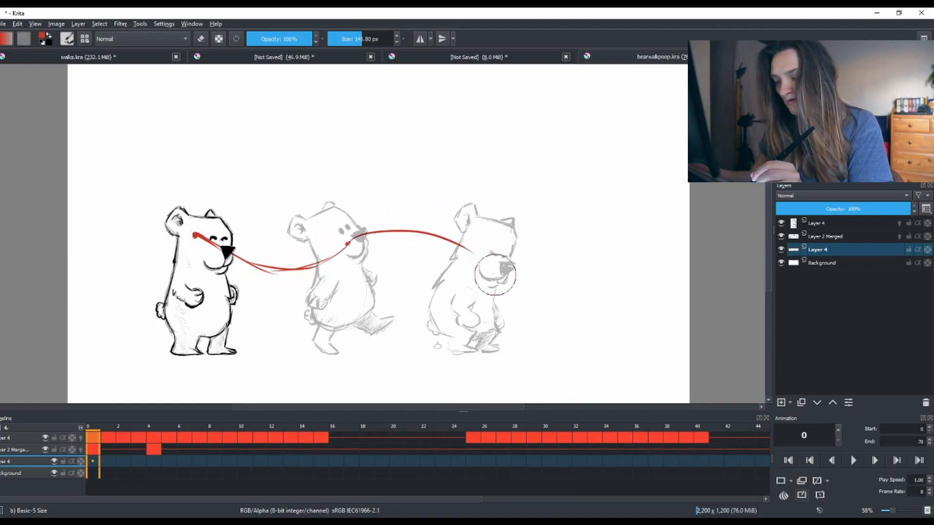
mouse_move(346, 243)
mouse_down()
mouse_move(485, 258)
mouse_move(372, 235)
mouse_move(257, 253)
mouse_up()
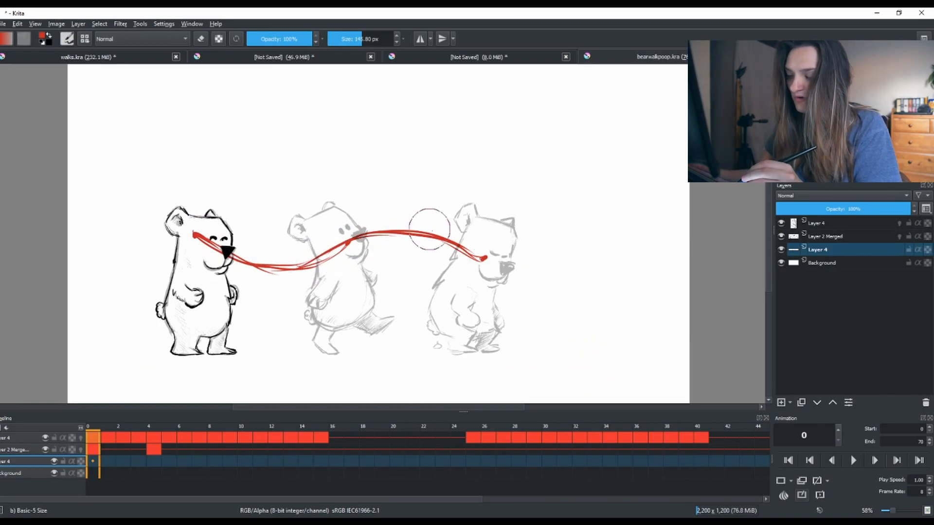
- Step through the frames up to 10 to compare the bear's head with the red path, and return to frame 0
click(138, 437)
click(148, 438)
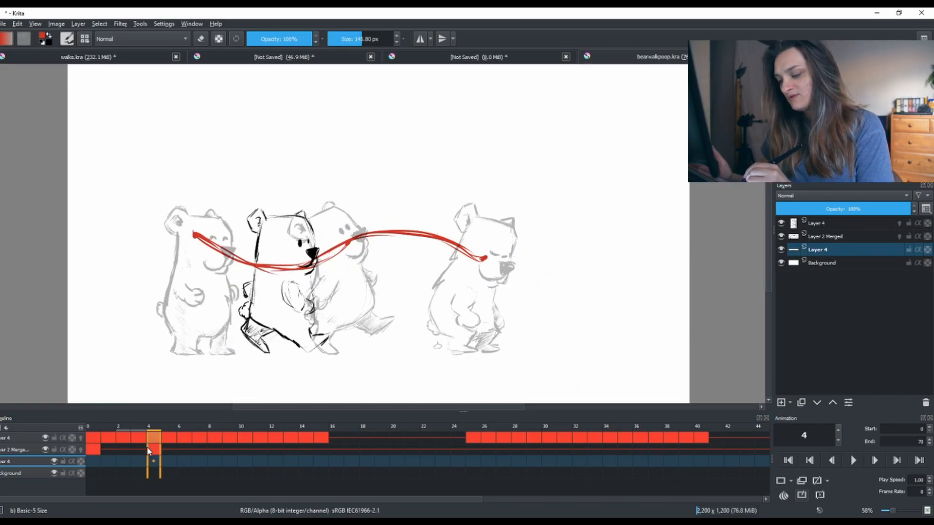
click(173, 441)
click(189, 440)
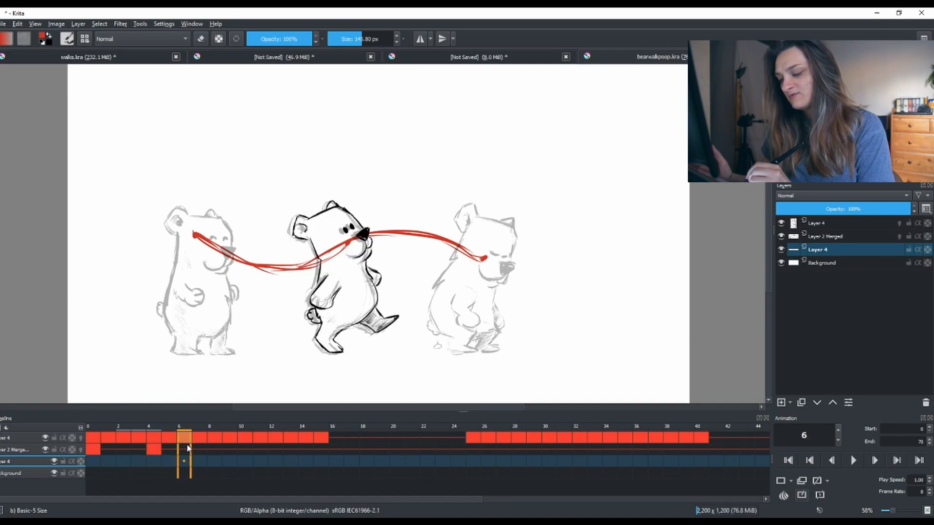
click(203, 439)
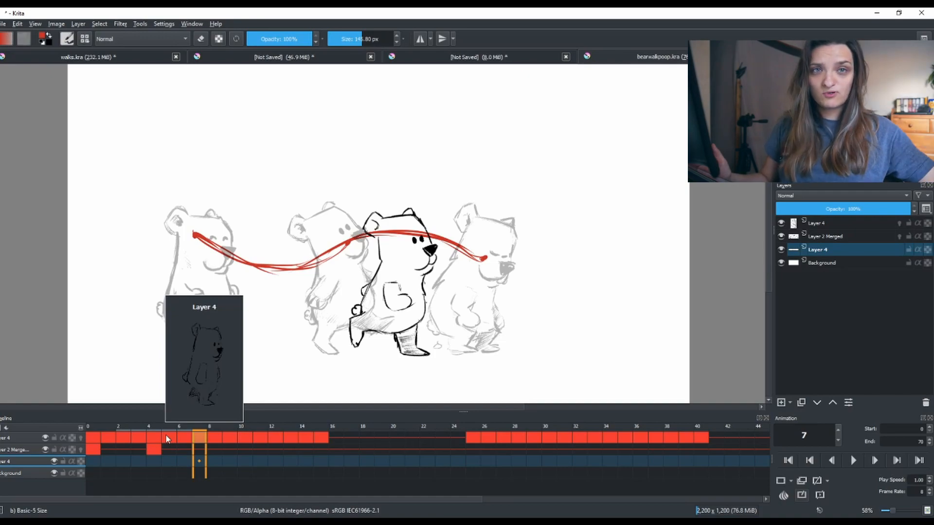
click(231, 437)
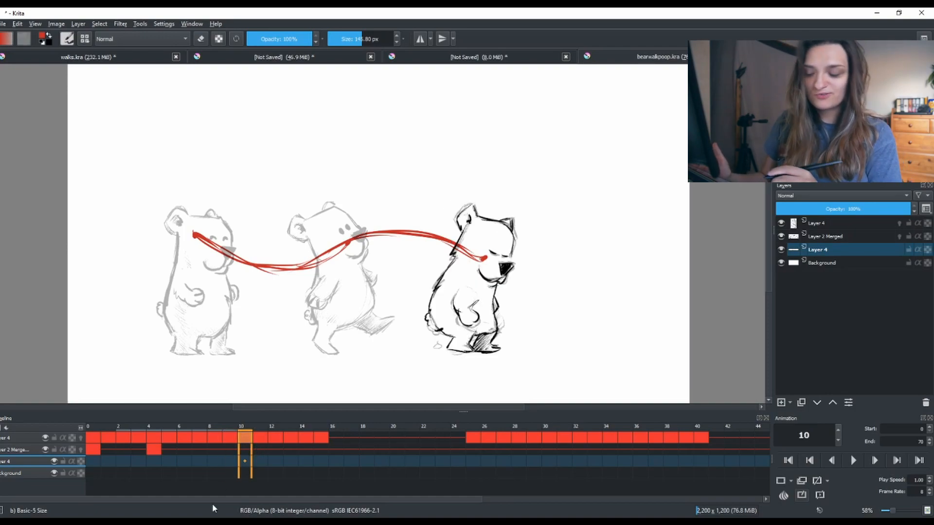
click(93, 441)
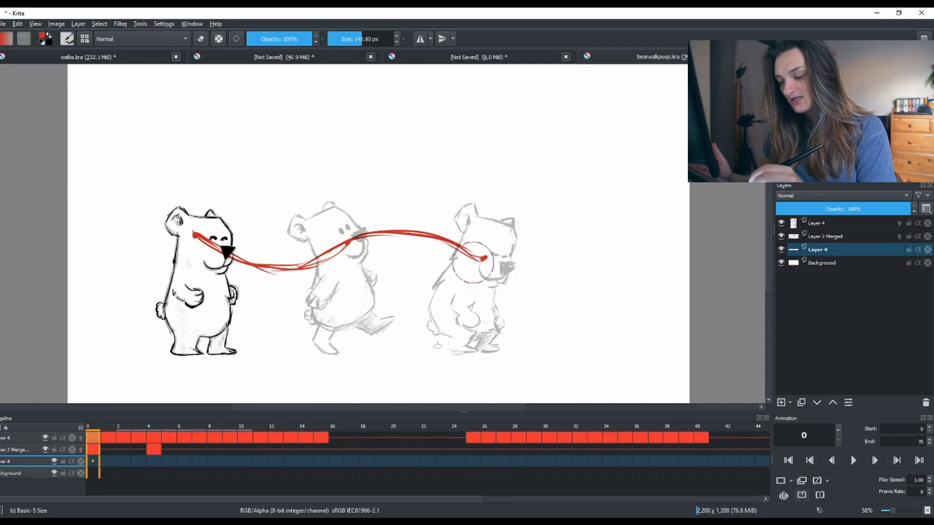
- Draw paired red tilt strokes above and below the path at the three heads and two in-between positions, and set the layer's opacity to 42%
drag(174, 263, 228, 278)
drag(185, 210, 239, 229)
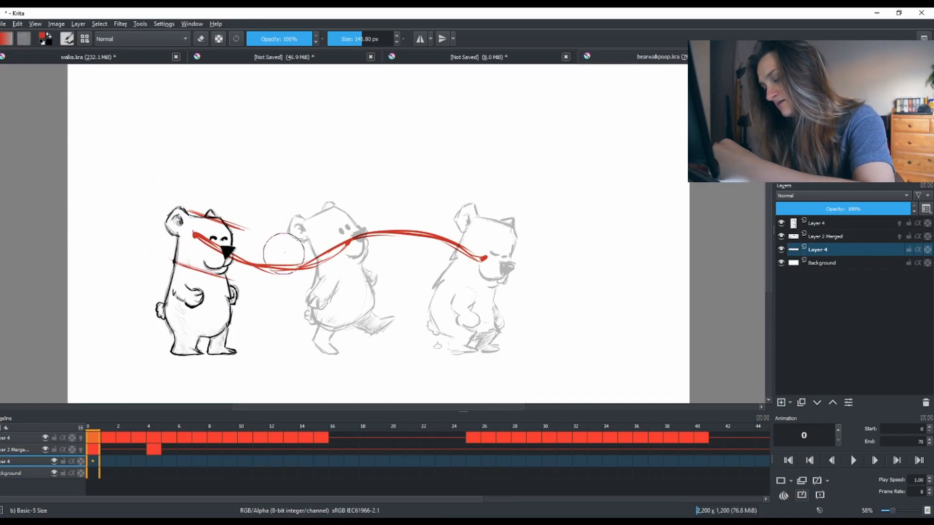
drag(260, 233, 304, 236)
drag(254, 287, 302, 285)
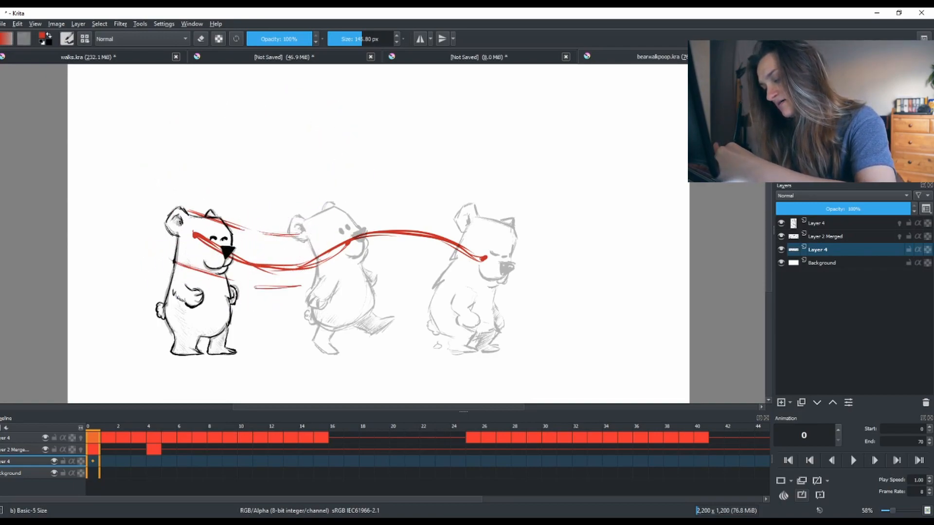
drag(315, 222, 332, 211)
drag(335, 275, 360, 263)
drag(384, 199, 430, 208)
drag(387, 259, 409, 259)
drag(468, 216, 495, 229)
drag(452, 270, 487, 282)
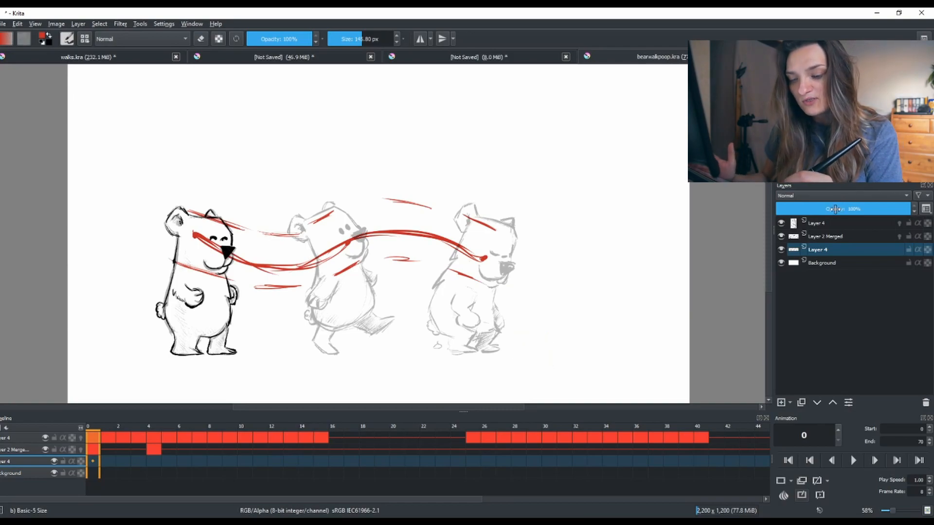
drag(835, 208, 832, 208)
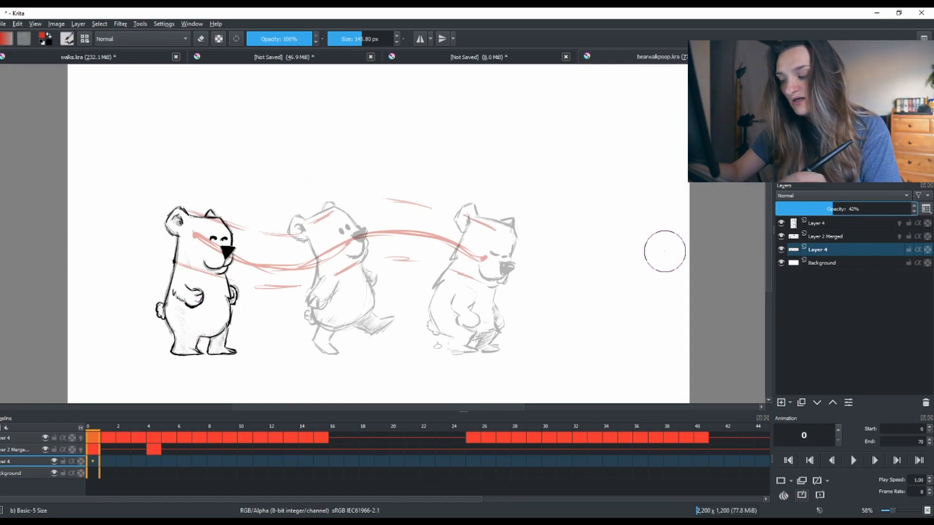
- Add side lines to turn the paired strokes into five tilted head boxes along the path, and hide the inked bear layer
drag(186, 218, 178, 261)
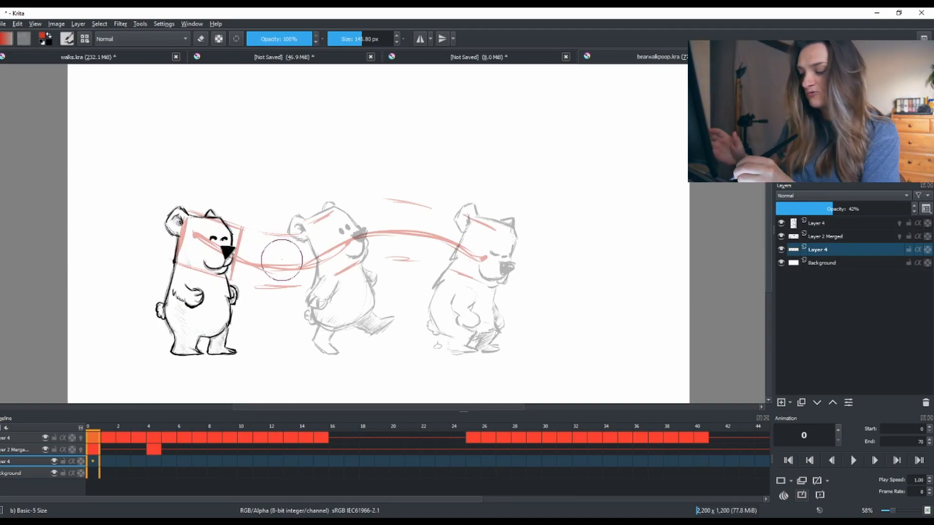
drag(260, 233, 253, 286)
drag(306, 237, 307, 281)
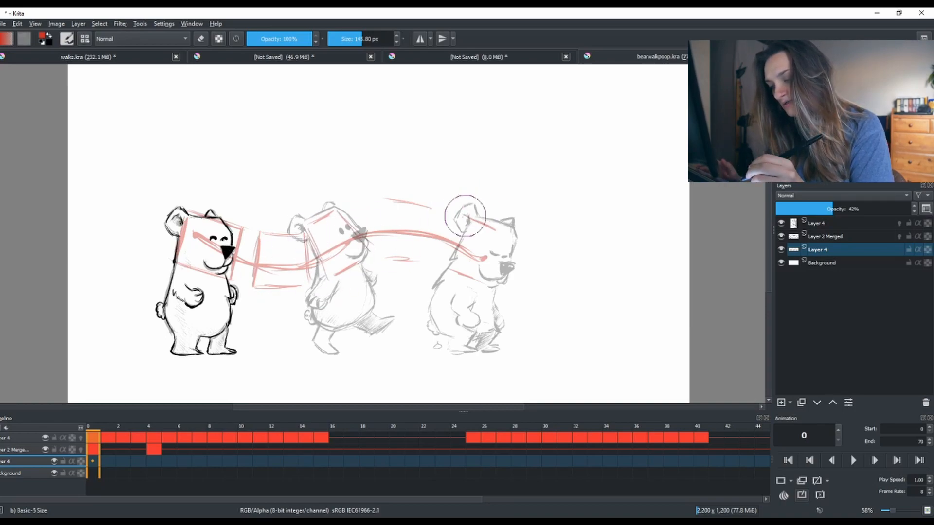
drag(385, 199, 372, 254)
drag(436, 210, 423, 259)
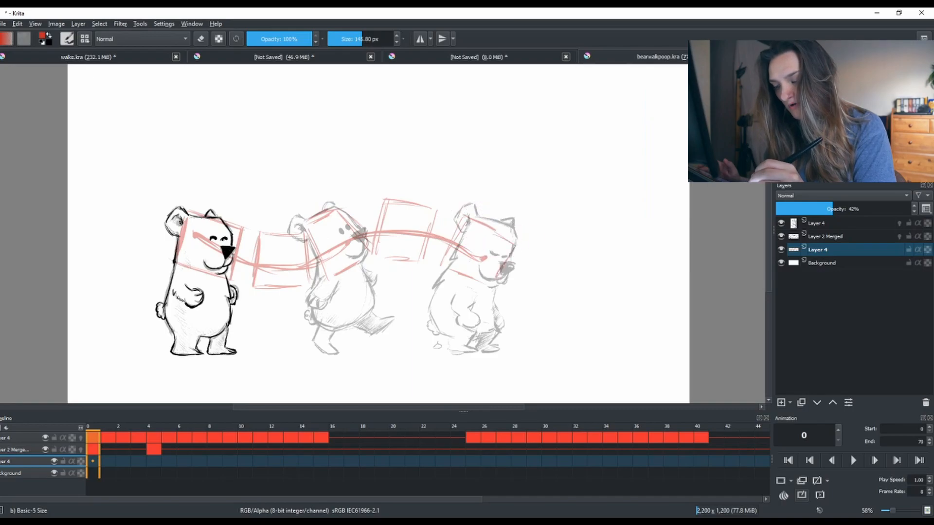
click(781, 224)
mouse_move(803, 263)
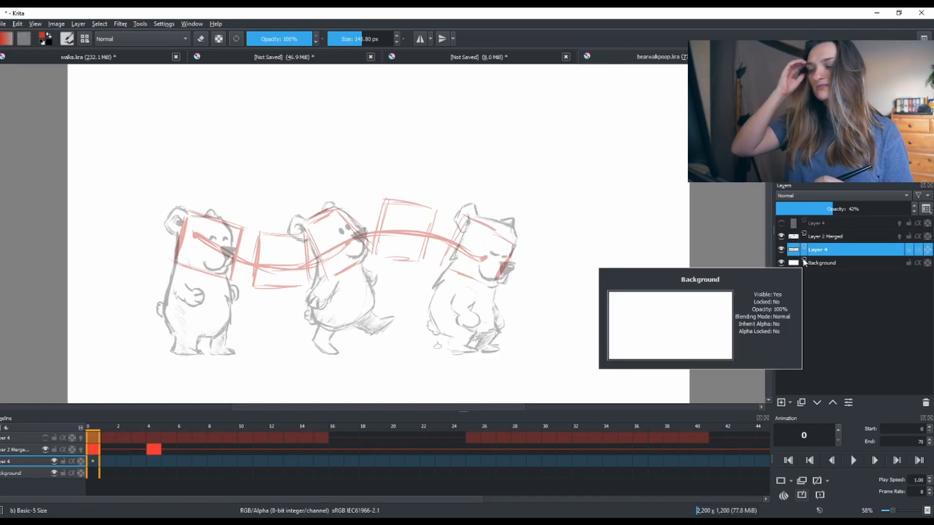